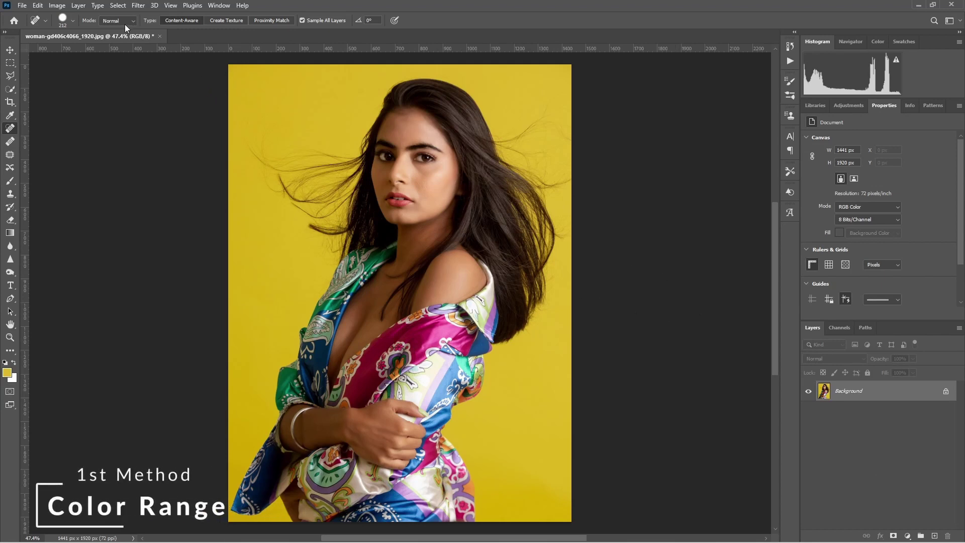
Step: Select the yellow backdrop with Color Range by sampling it at Fuzziness 90
{"action": "left_click", "coordinate": [118, 6]}
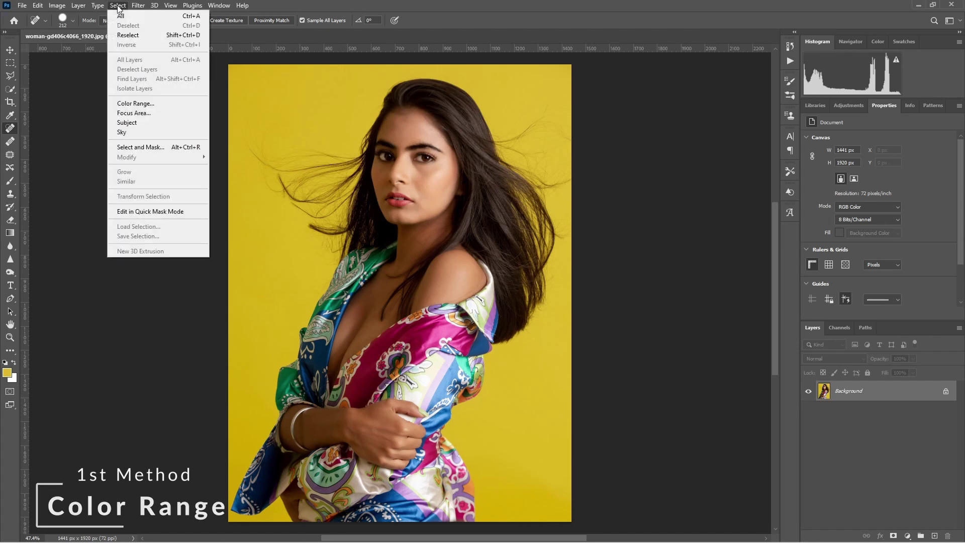
{"action": "left_click", "coordinate": [138, 103]}
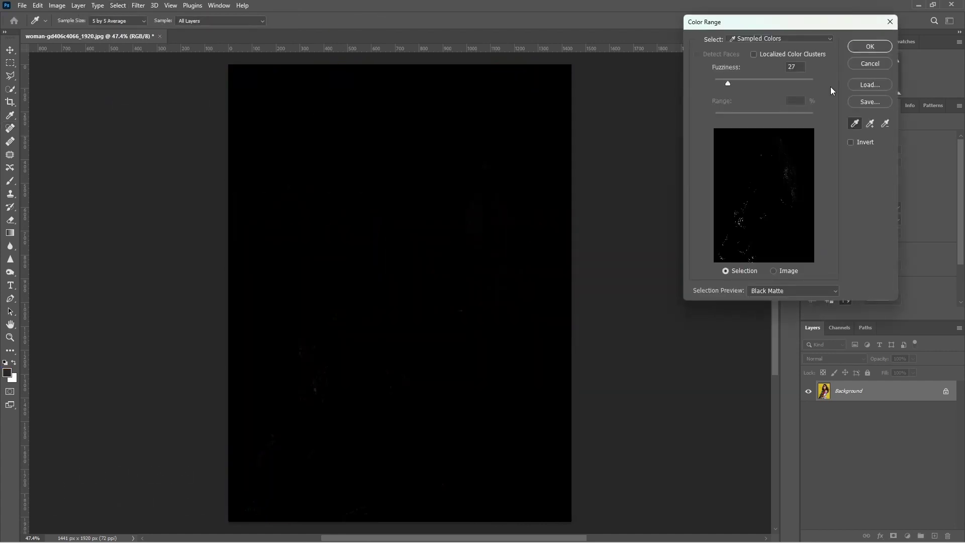
{"action": "left_click", "coordinate": [794, 39]}
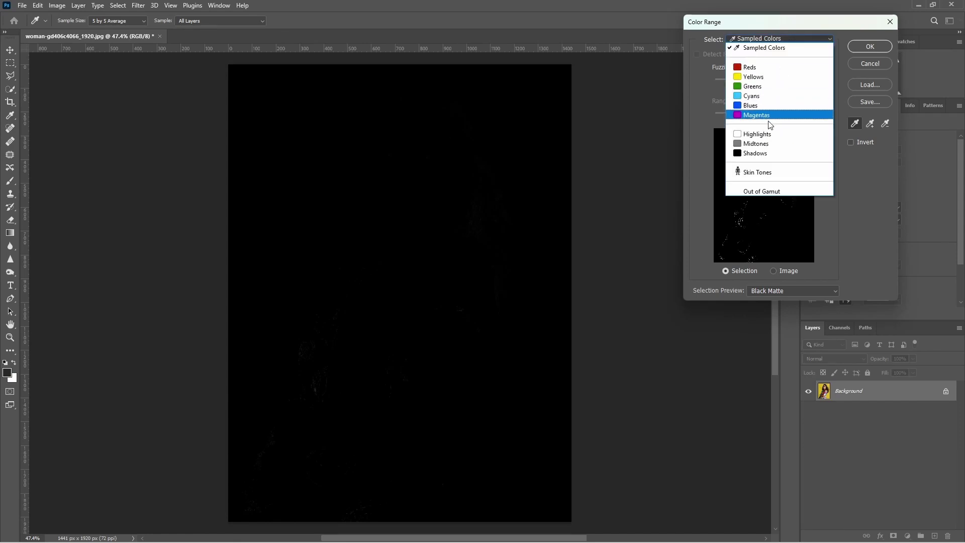
{"action": "left_click", "coordinate": [784, 47]}
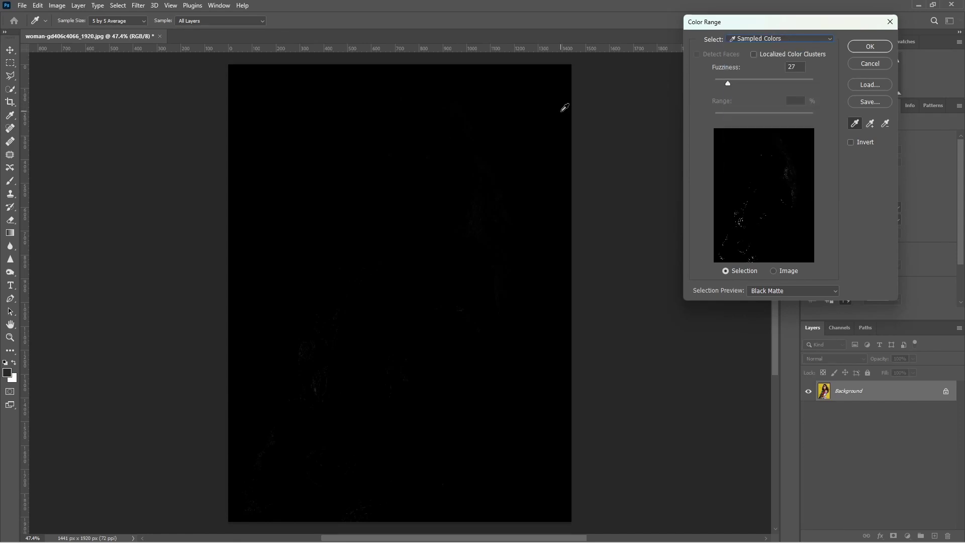
{"action": "left_click", "coordinate": [543, 88]}
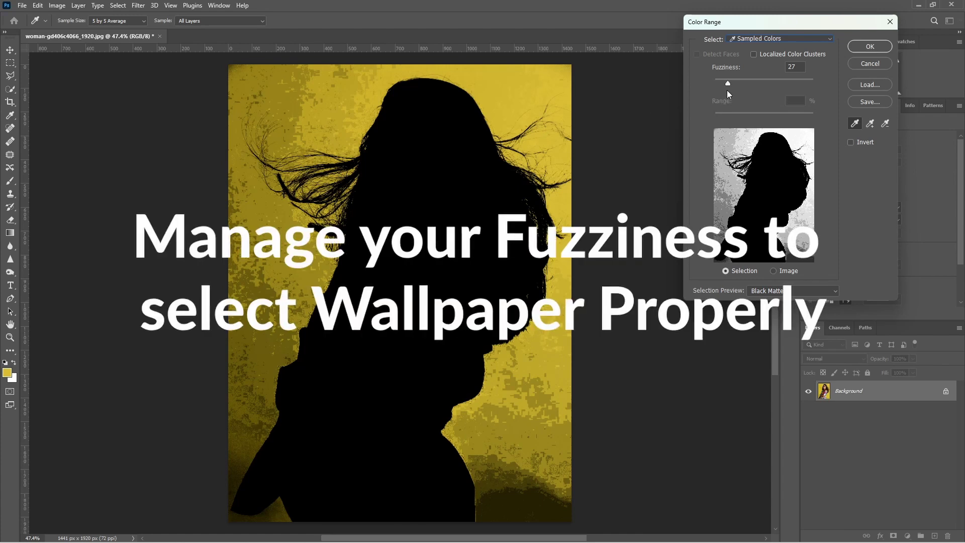
{"action": "left_click_drag", "start_coordinate": [727, 83], "coordinate": [758, 83]}
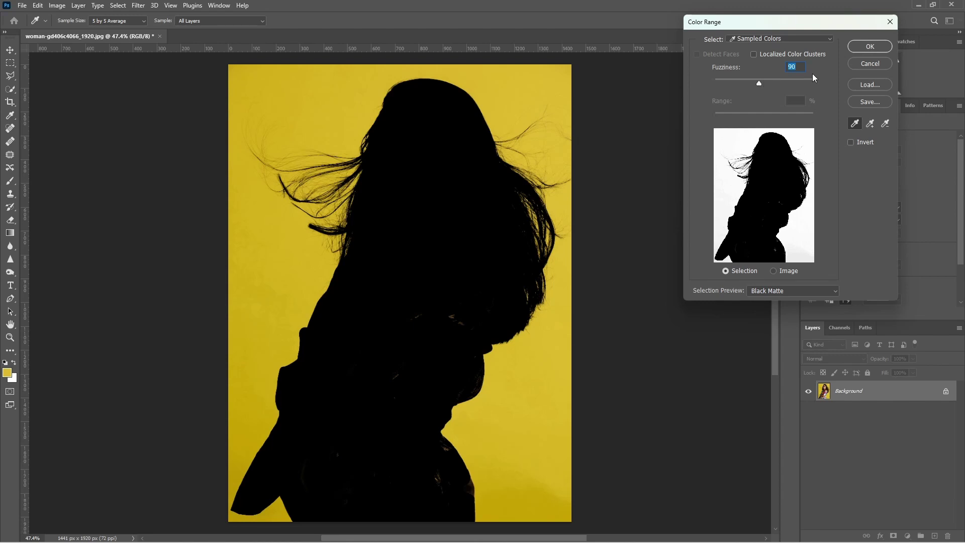
{"action": "left_click", "coordinate": [871, 46]}
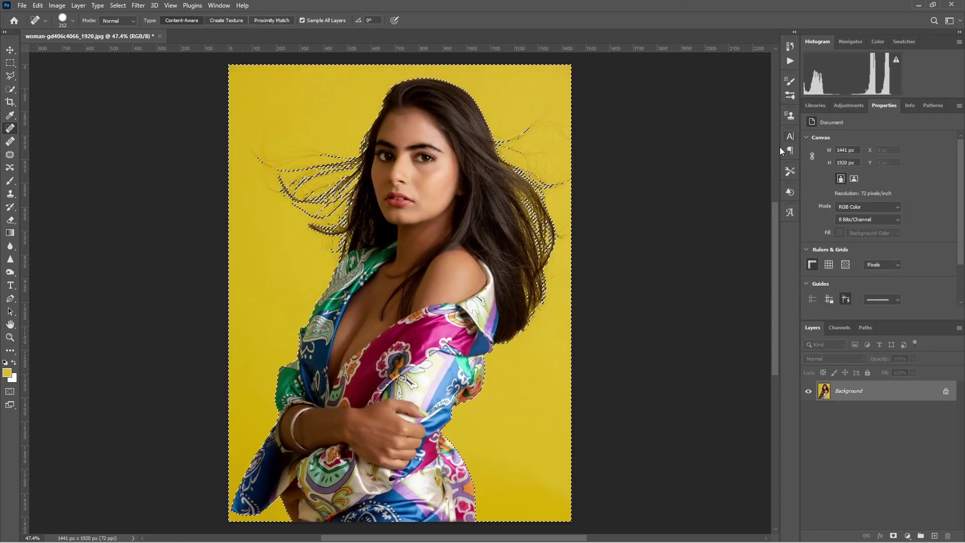
Step: Add a background-masked Hue/Saturation layer at Hue +25, Saturation −9, Lightness +11 for lime green
{"action": "left_click", "coordinate": [907, 536]}
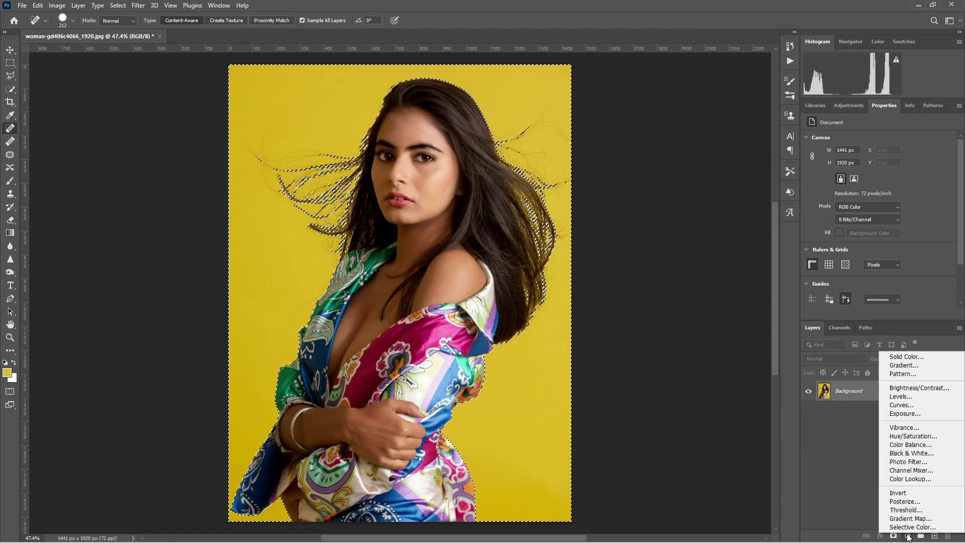
{"action": "left_click", "coordinate": [908, 436]}
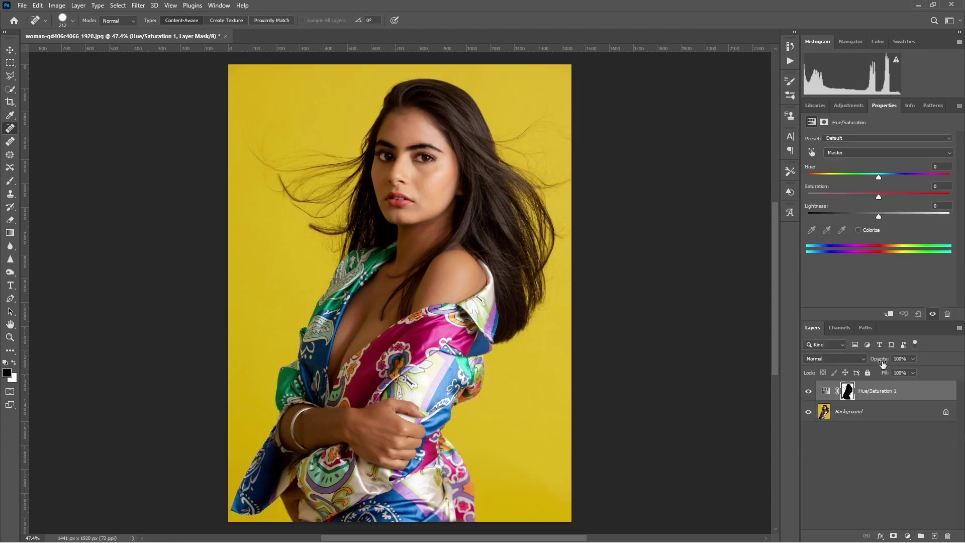
{"action": "left_click_drag", "start_coordinate": [879, 177], "coordinate": [899, 215]}
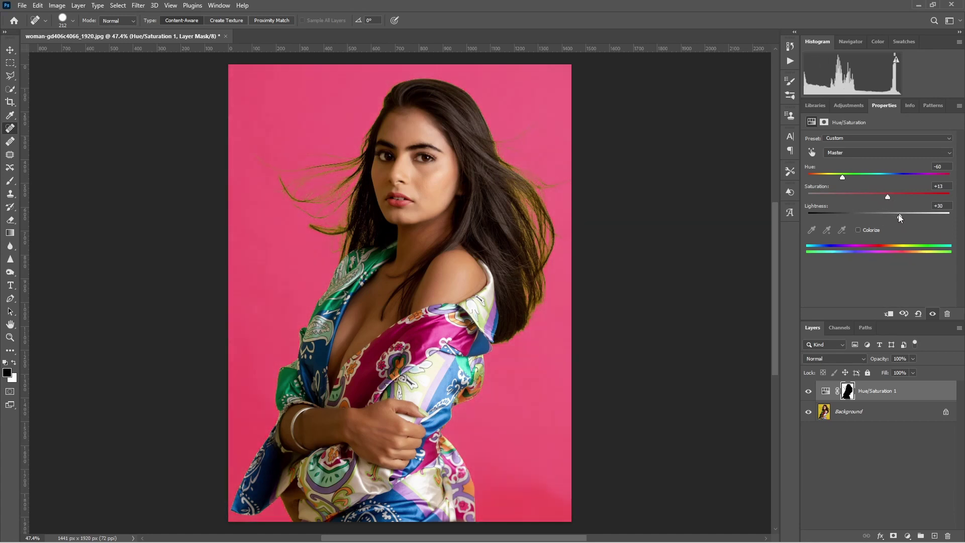
{"action": "left_click_drag", "start_coordinate": [842, 176], "coordinate": [902, 197]}
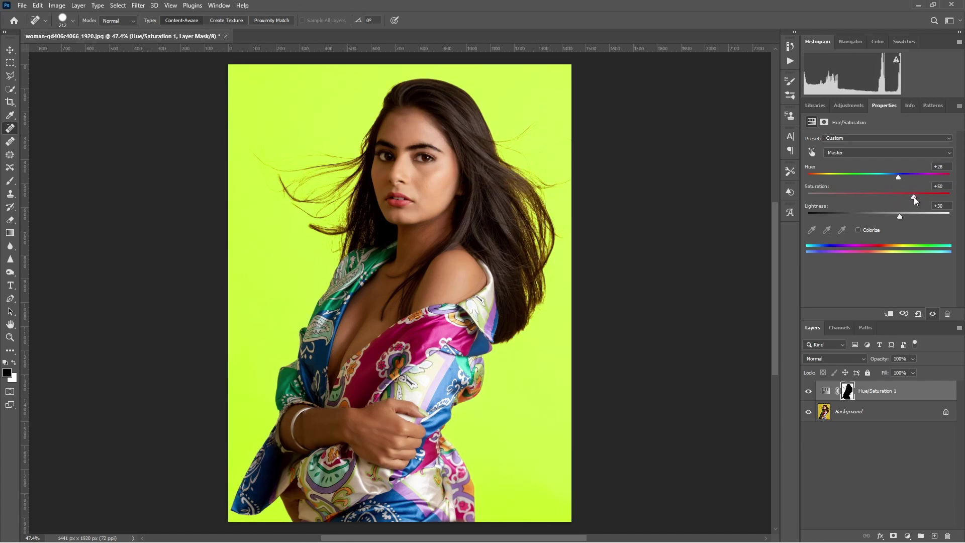
{"action": "mouse_move", "coordinate": [903, 199]}
{"action": "left_mouse_down"}
{"action": "mouse_move", "coordinate": [860, 198]}
{"action": "mouse_move", "coordinate": [885, 199]}
{"action": "left_mouse_up"}
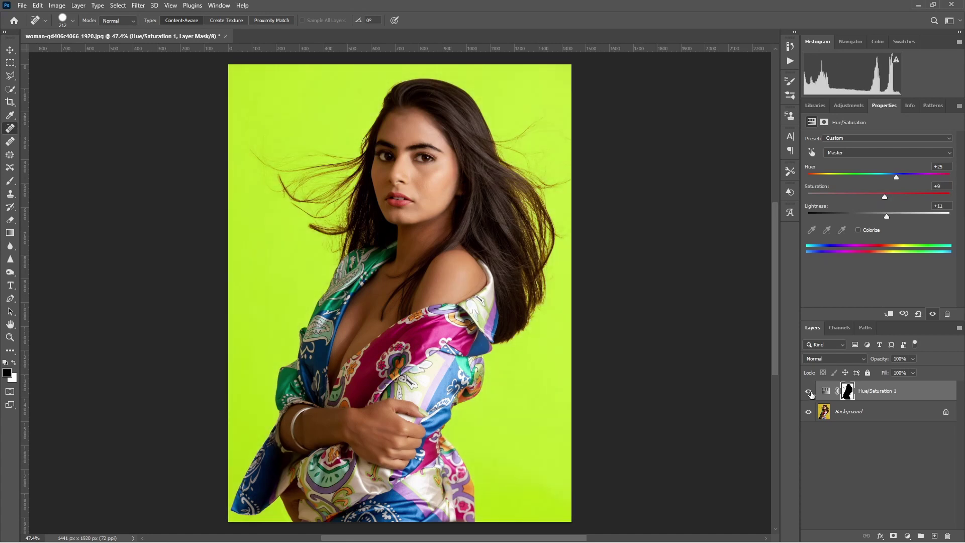
Step: Toggle the adjustment's visibility to compare with the original yellow, leaving it hidden
{"action": "left_click", "coordinate": [808, 391]}
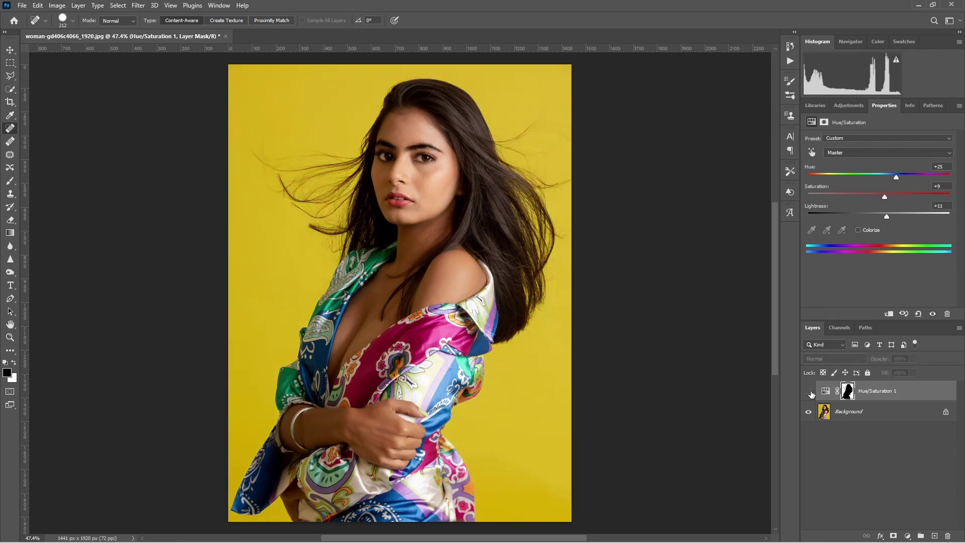
{"action": "left_click", "coordinate": [808, 391]}
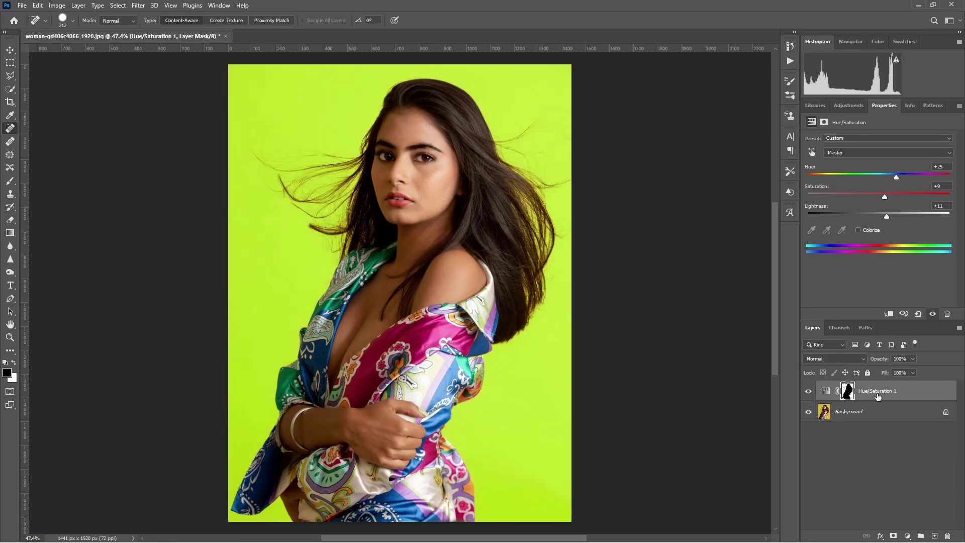
{"action": "left_click", "coordinate": [809, 393]}
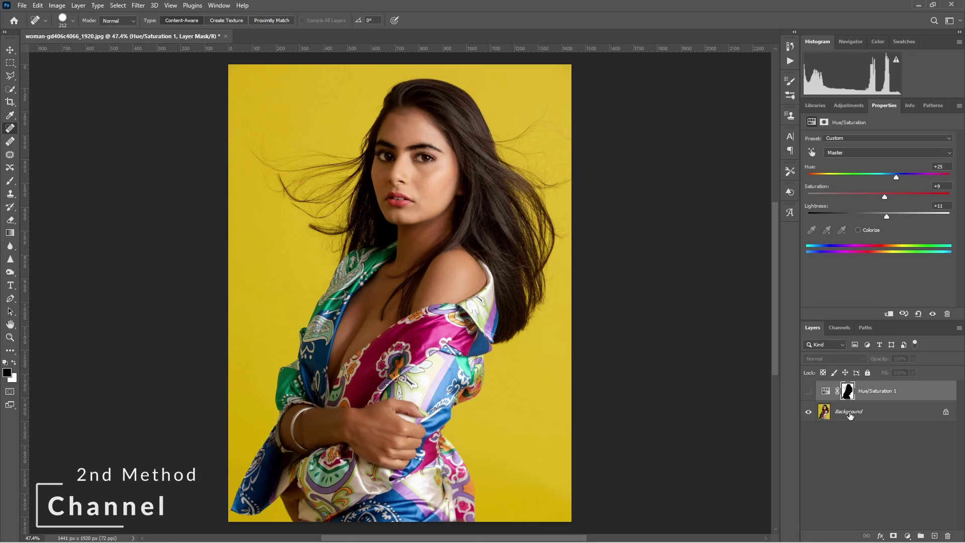
Step: Create a Background copy layer and load the RGB channel's brightness as a selection
{"action": "left_click", "coordinate": [850, 416]}
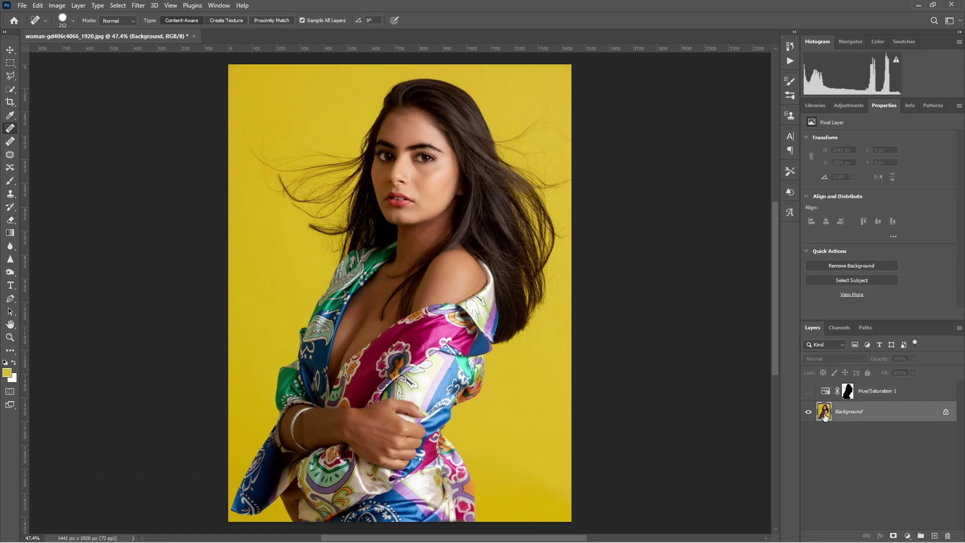
{"action": "left_click_drag", "start_coordinate": [824, 414], "coordinate": [934, 536]}
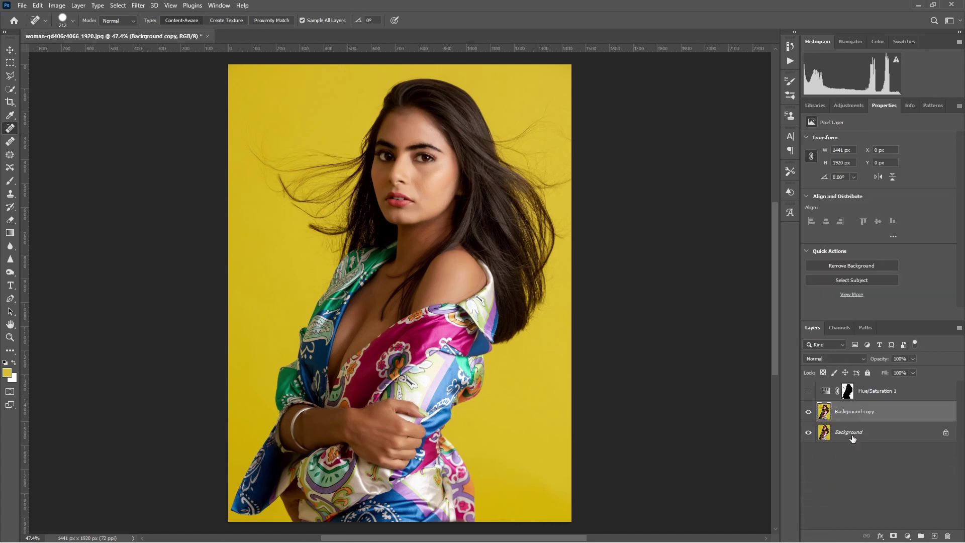
{"action": "left_click", "coordinate": [839, 329]}
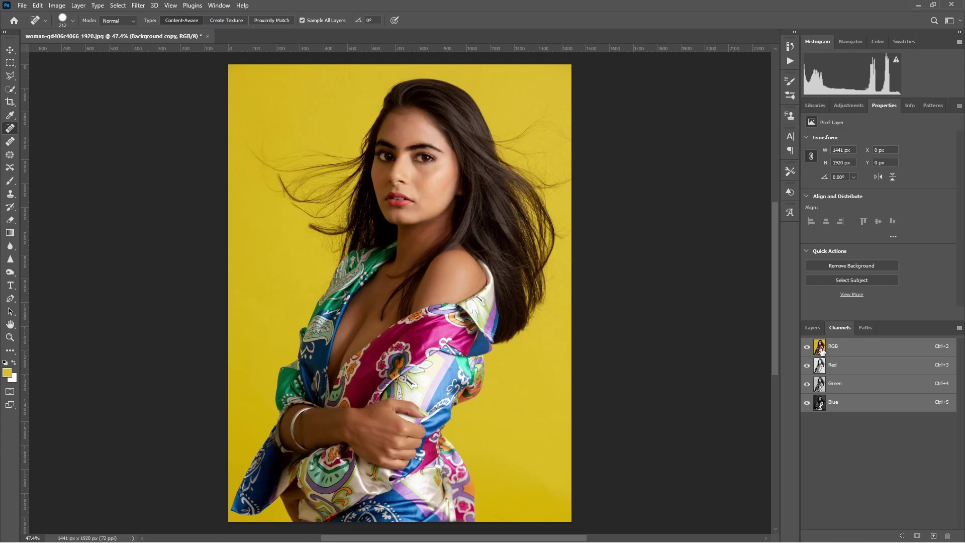
{"action": "mouse_move", "coordinate": [820, 349]}
{"action": "left_mouse_down"}
{"action": "mouse_move", "coordinate": [827, 359]}
{"action": "mouse_move", "coordinate": [821, 353]}
{"action": "left_mouse_up"}
{"action": "left_click", "coordinate": [820, 350], "text": "ctrl"}
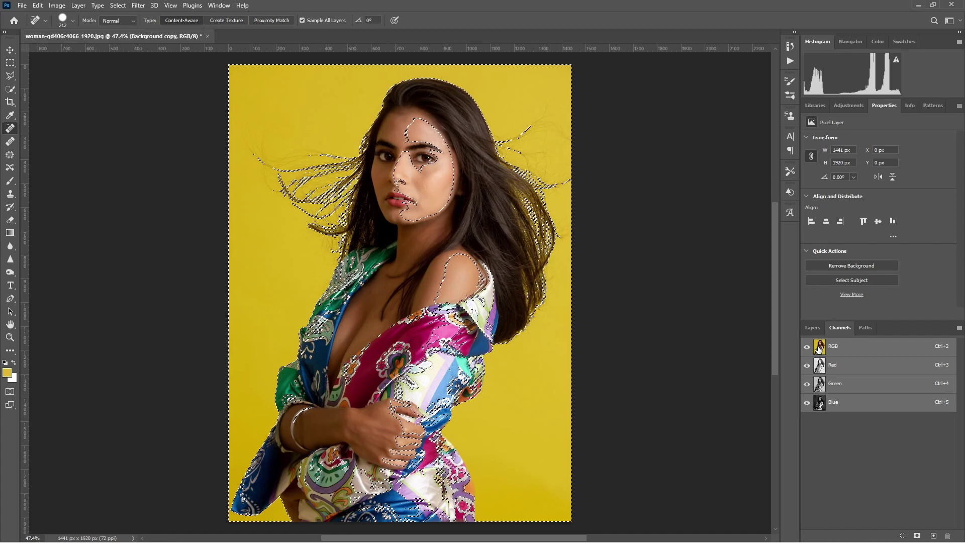
Step: Add Hue/Saturation 2 at Hue −45, Saturation −2, Lightness +11, then load Hue/Saturation 1's mask
{"action": "double_click", "coordinate": [818, 328]}
{"action": "left_click", "coordinate": [812, 533]}
{"action": "left_click", "coordinate": [907, 535]}
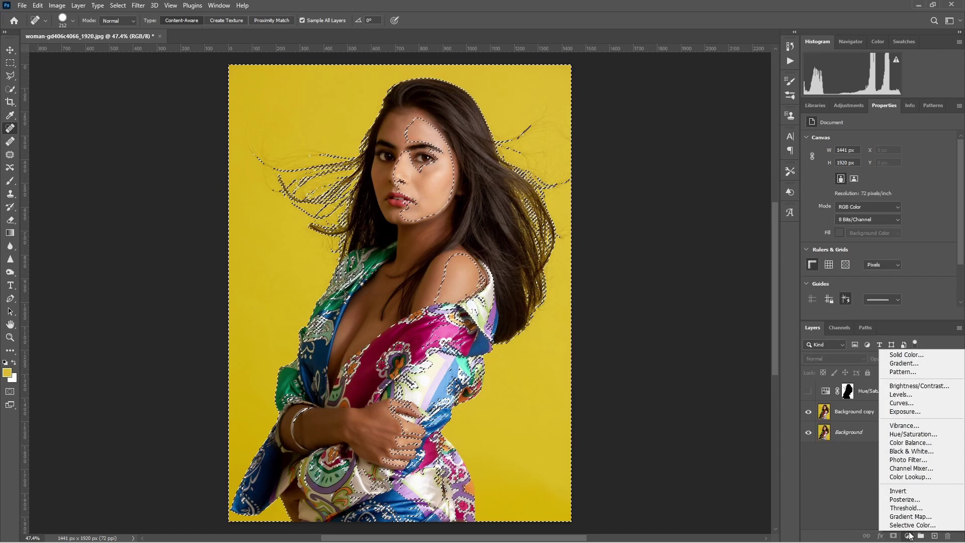
{"action": "left_click", "coordinate": [911, 434]}
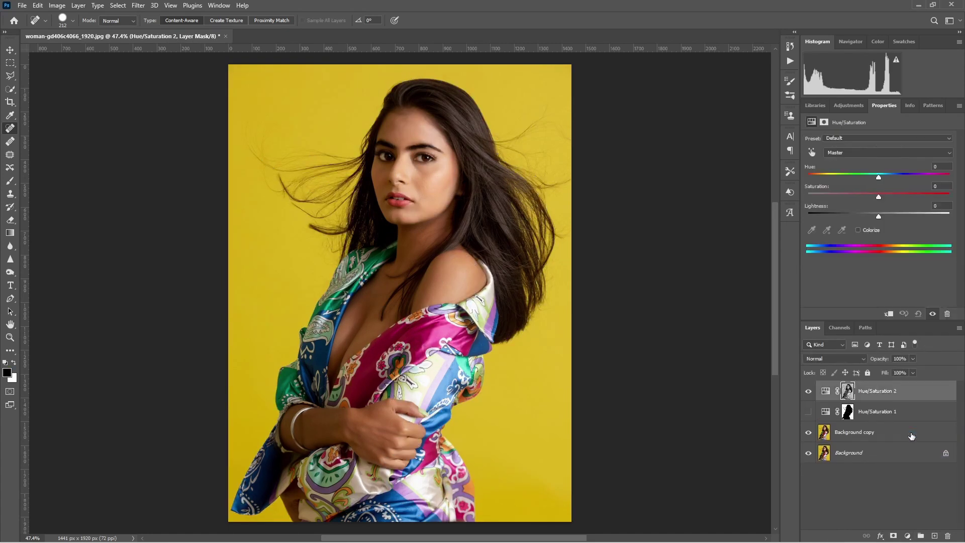
{"action": "left_click_drag", "start_coordinate": [878, 178], "coordinate": [882, 217]}
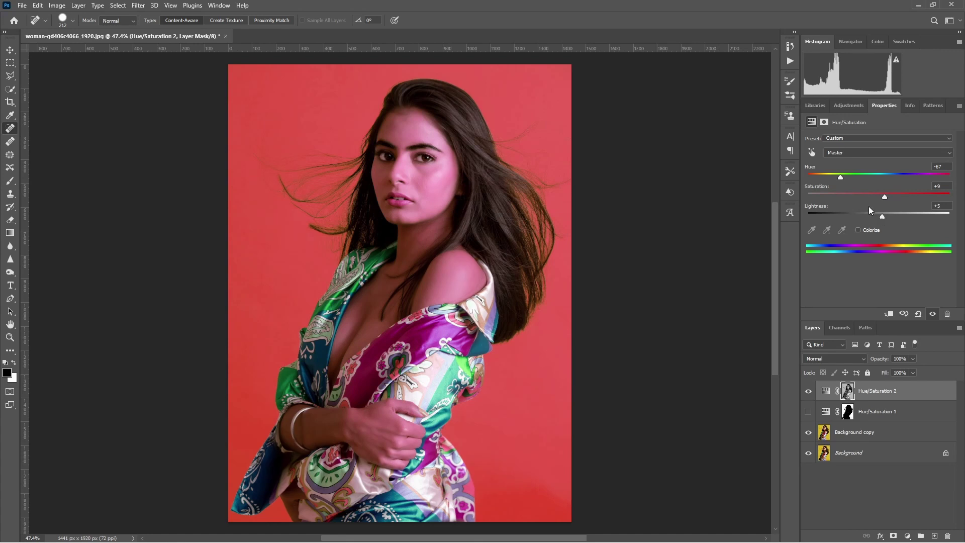
{"action": "left_click_drag", "start_coordinate": [840, 177], "coordinate": [914, 176]}
{"action": "left_click_drag", "start_coordinate": [882, 215], "coordinate": [847, 177]}
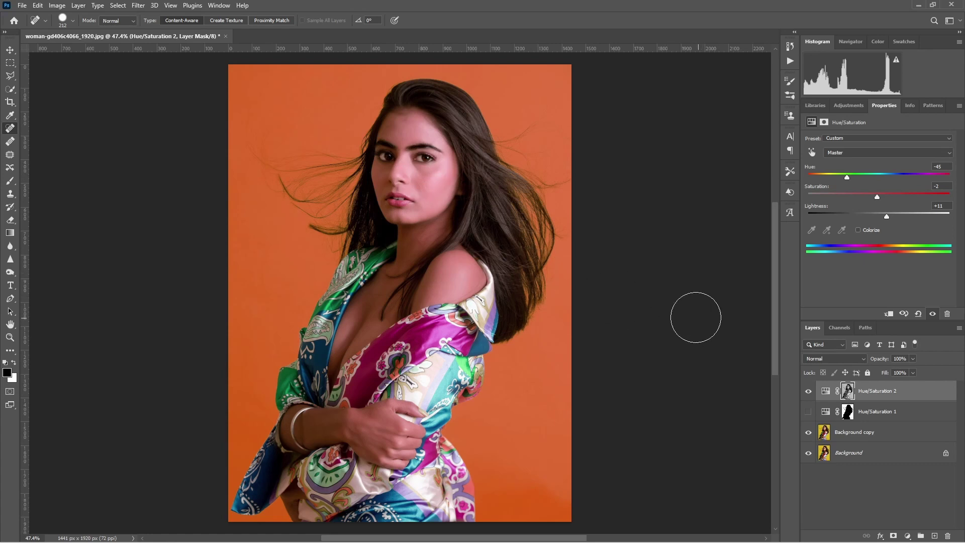
{"action": "left_click_drag", "start_coordinate": [849, 392], "coordinate": [852, 413]}
{"action": "left_click", "coordinate": [852, 414], "text": "ctrl"}
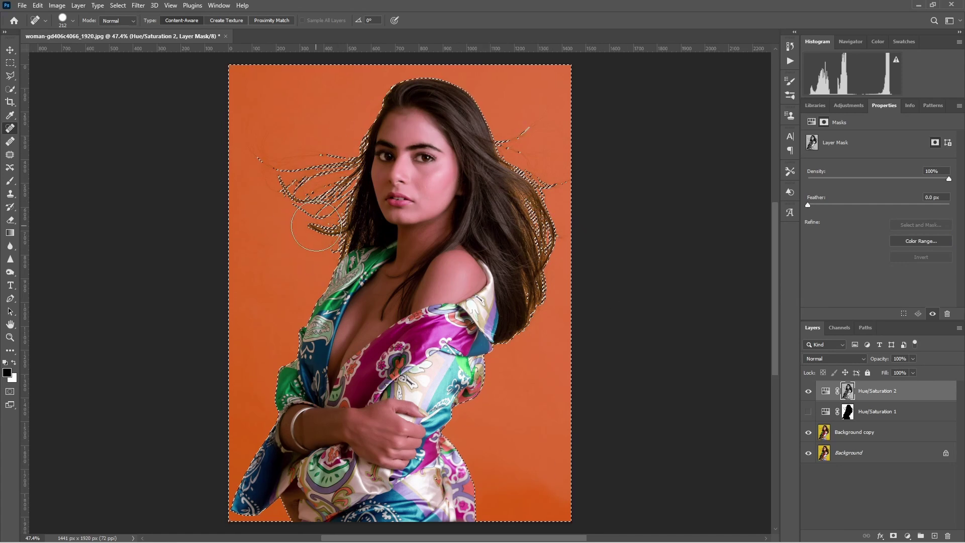
Step: Invert the selection, paint the woman black on Hue/Saturation 2's mask, then deselect
{"action": "key", "text": "ctrl+shift+i"}
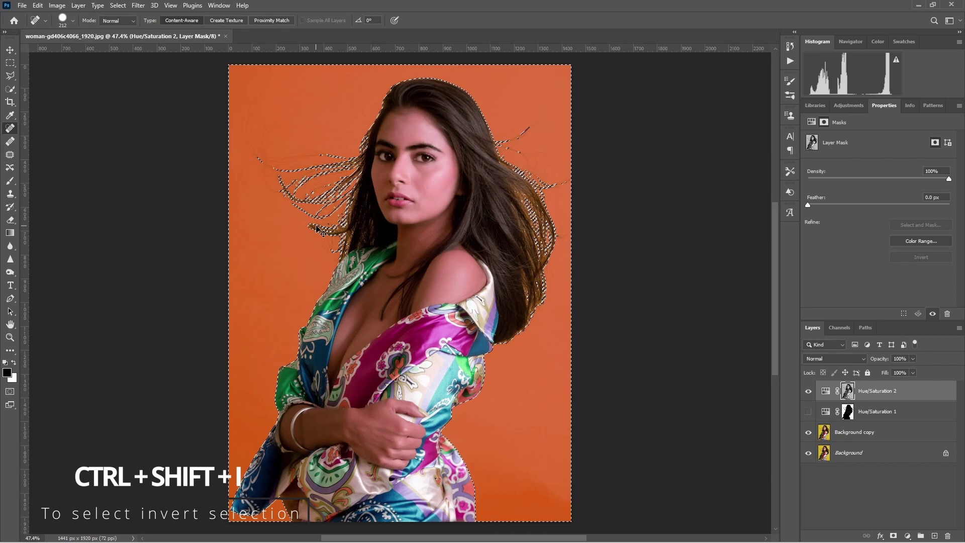
{"action": "key", "text": "ctrl+shift+i"}
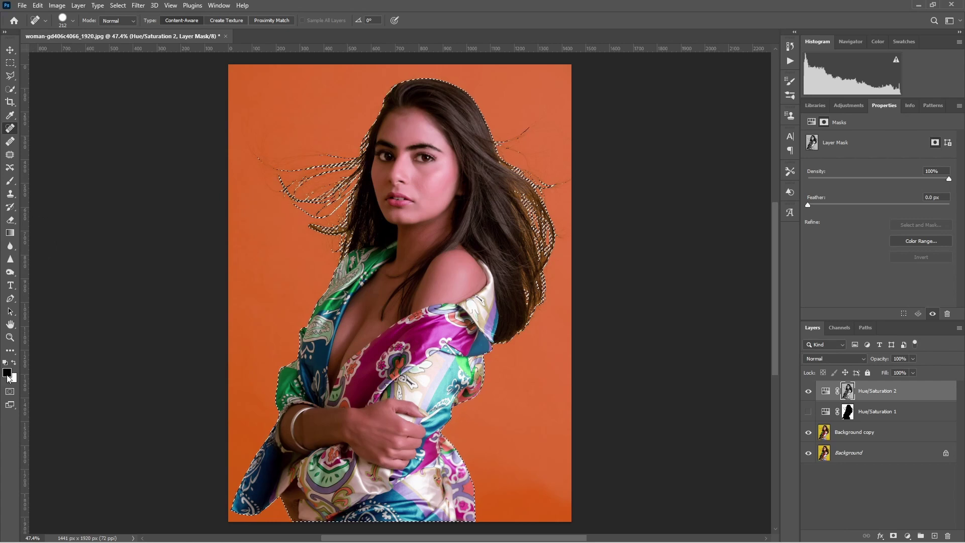
{"action": "left_click", "coordinate": [14, 184]}
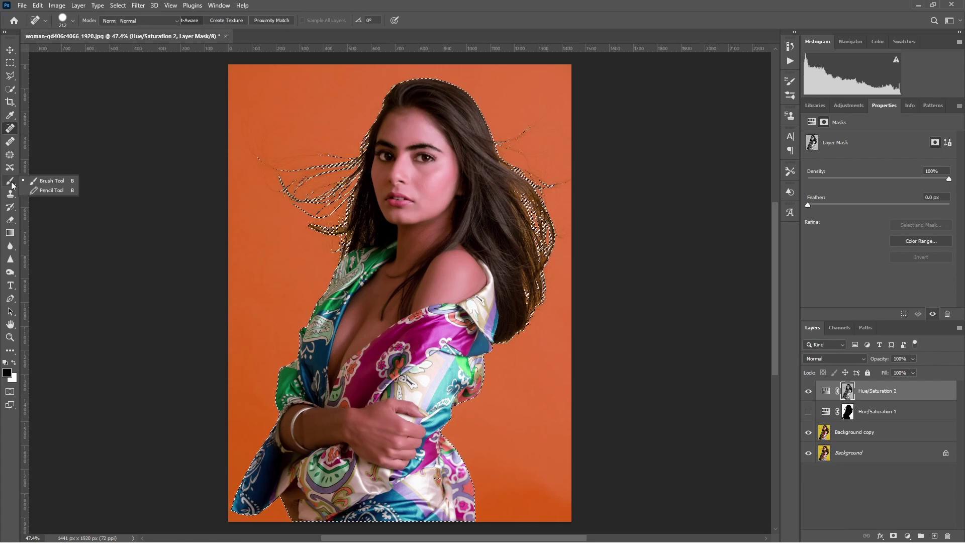
{"action": "left_click", "coordinate": [392, 226]}
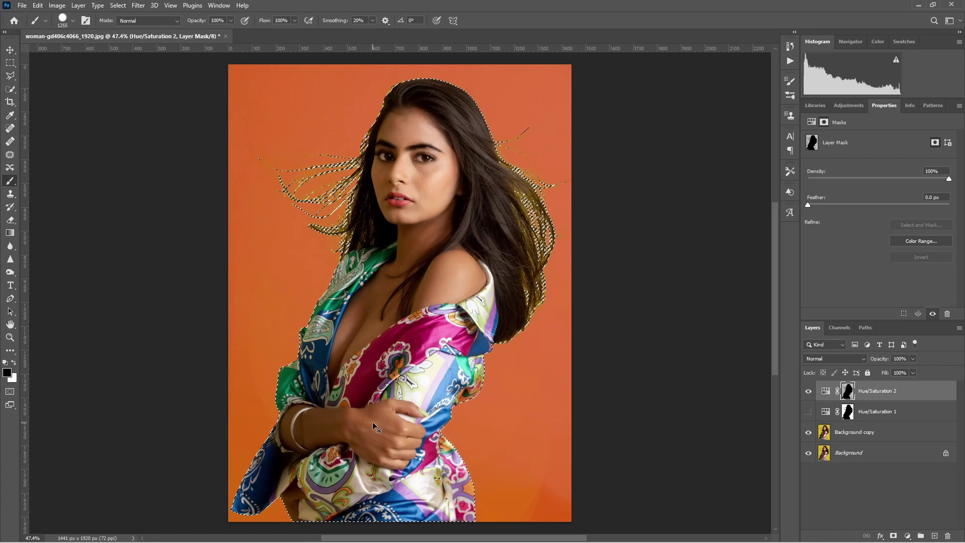
{"action": "key", "text": "ctrl+d"}
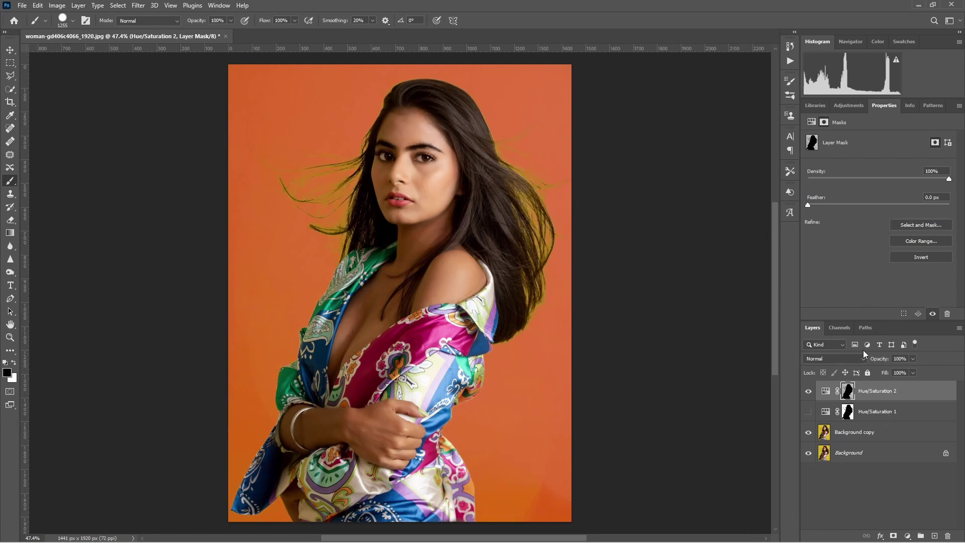
{"action": "left_click", "coordinate": [827, 392]}
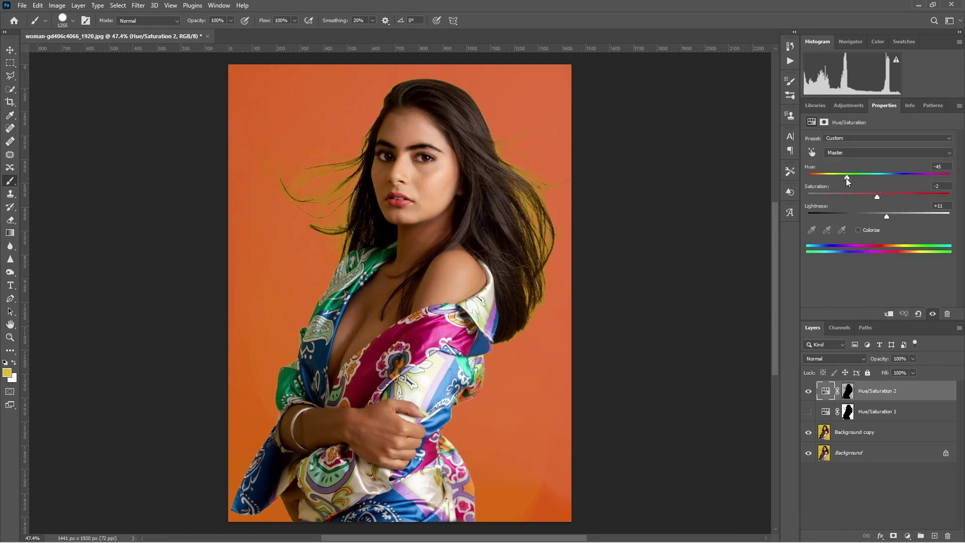
Step: Set Hue/Saturation 2 to Lightness +38 and Hue −22, then compare and leave it hidden
{"action": "left_click_drag", "start_coordinate": [886, 217], "coordinate": [905, 217]}
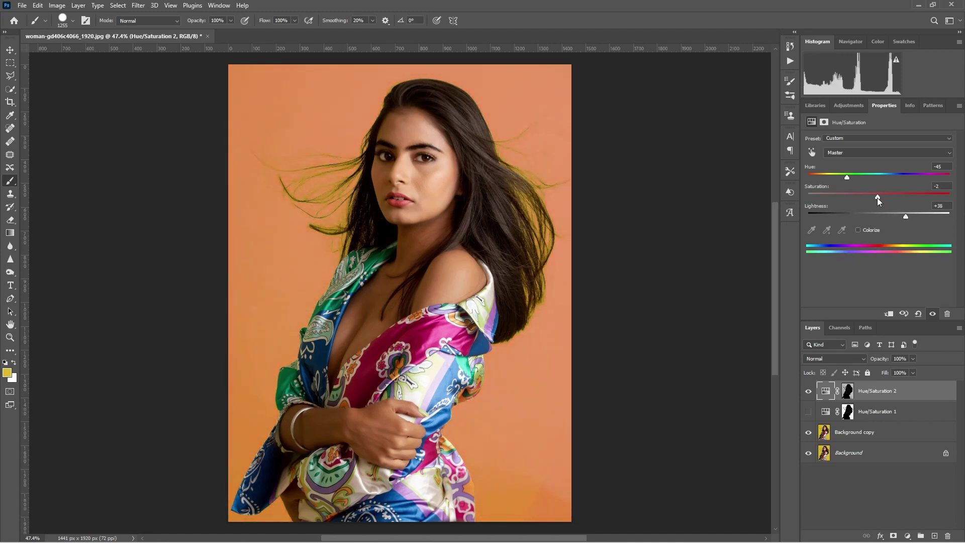
{"action": "left_click_drag", "start_coordinate": [847, 179], "coordinate": [863, 177]}
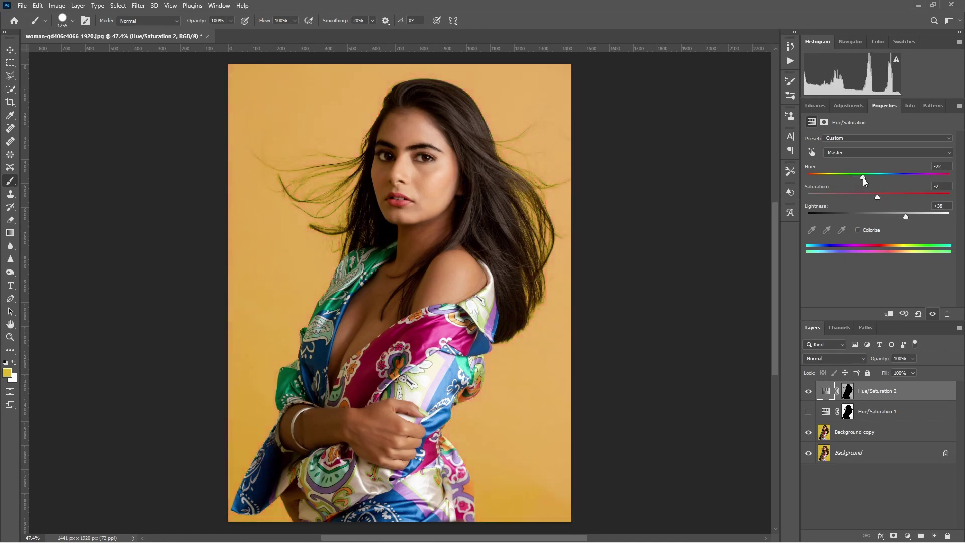
{"action": "left_click", "coordinate": [808, 392]}
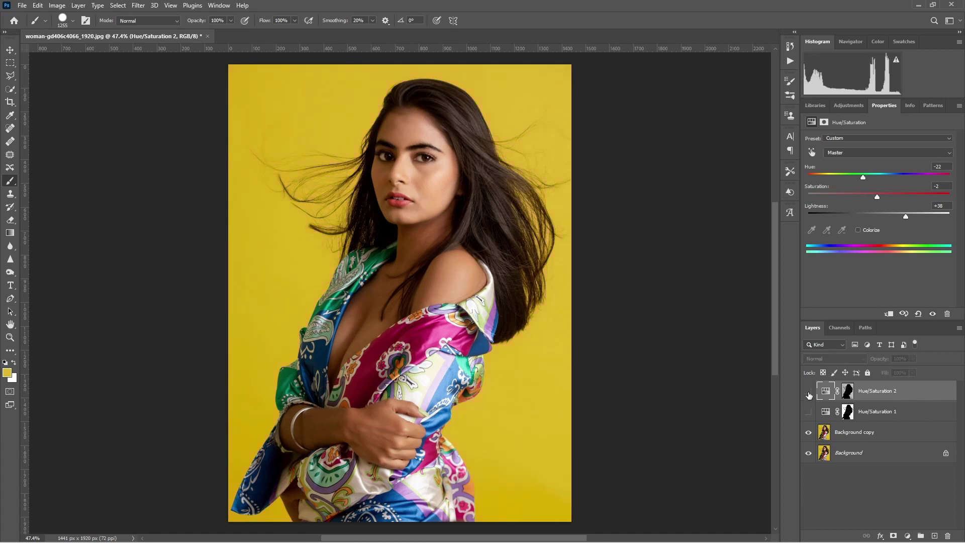
{"action": "left_click", "coordinate": [808, 392]}
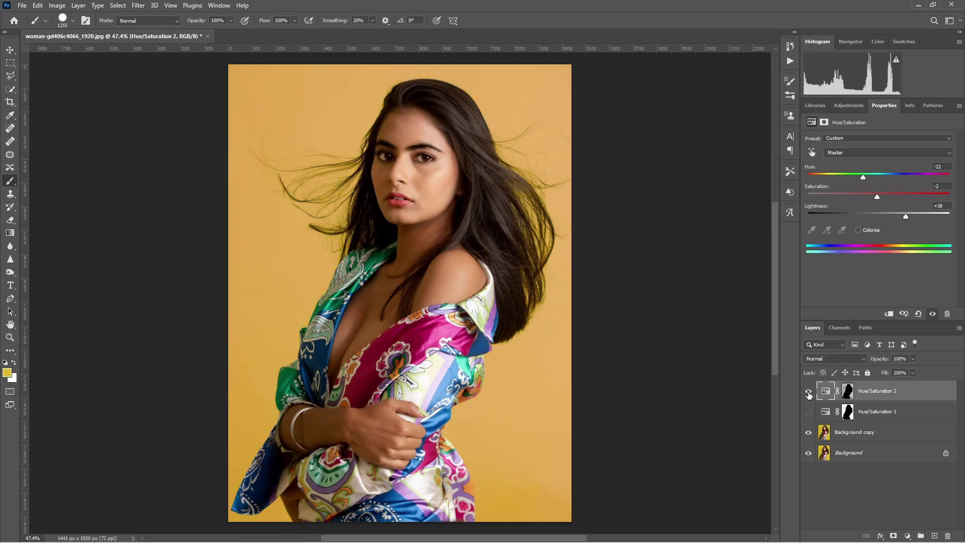
{"action": "left_click", "coordinate": [808, 393]}
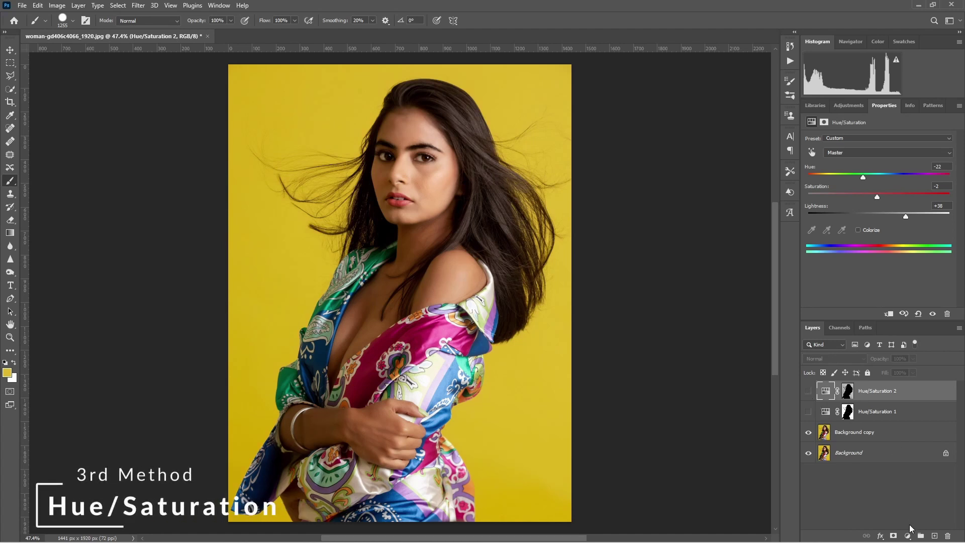
Step: Add a Hue/Saturation 3 layer above Background copy, try the Yellows range, then reset to defaults
{"action": "left_click", "coordinate": [872, 434]}
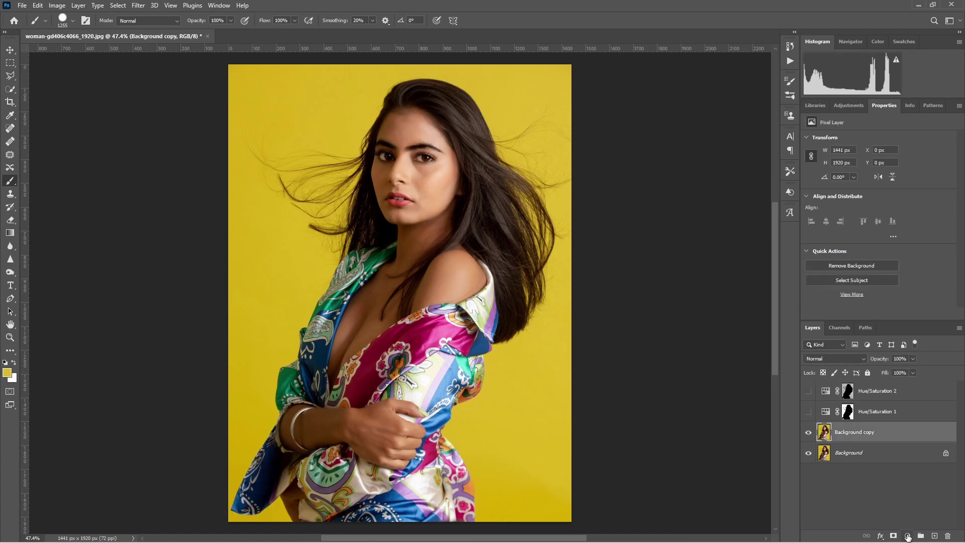
{"action": "left_click", "coordinate": [907, 535]}
{"action": "left_click", "coordinate": [911, 437]}
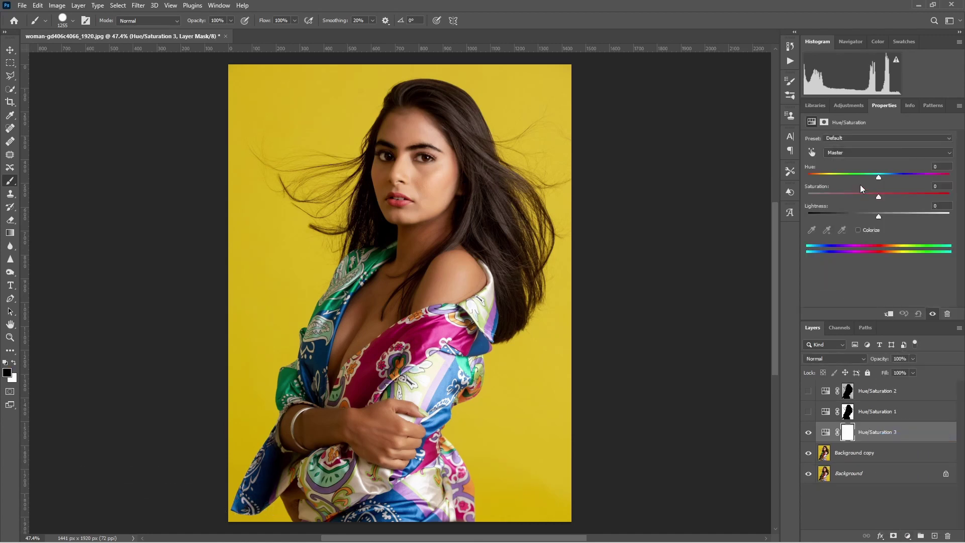
{"action": "left_click", "coordinate": [873, 154]}
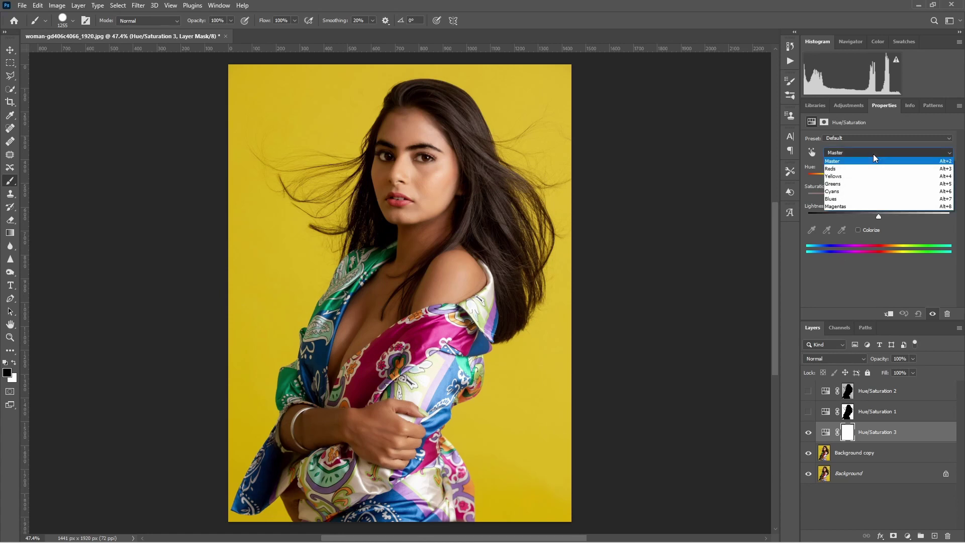
{"action": "left_click", "coordinate": [861, 176]}
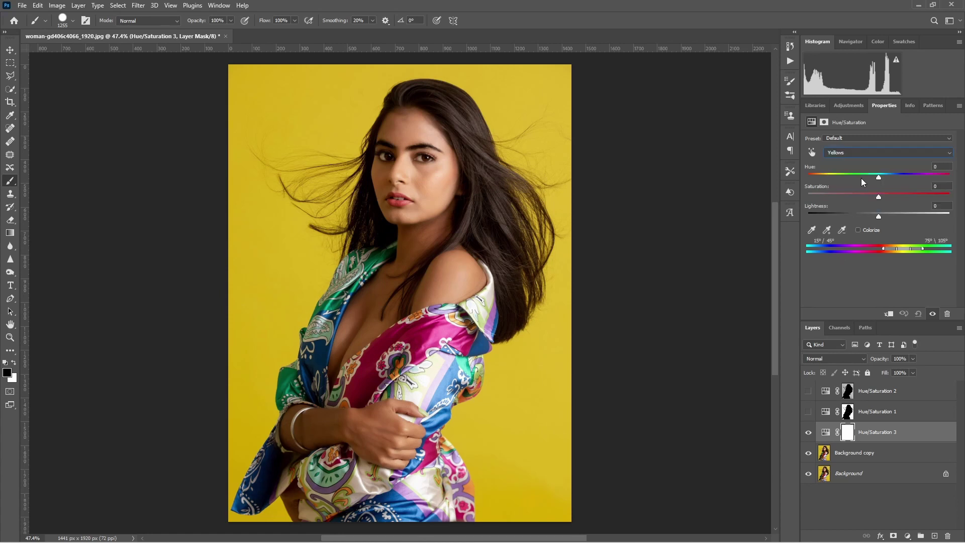
{"action": "mouse_move", "coordinate": [880, 179]}
{"action": "left_mouse_down"}
{"action": "mouse_move", "coordinate": [858, 179]}
{"action": "mouse_move", "coordinate": [879, 178]}
{"action": "left_mouse_up"}
{"action": "left_click", "coordinate": [917, 314]}
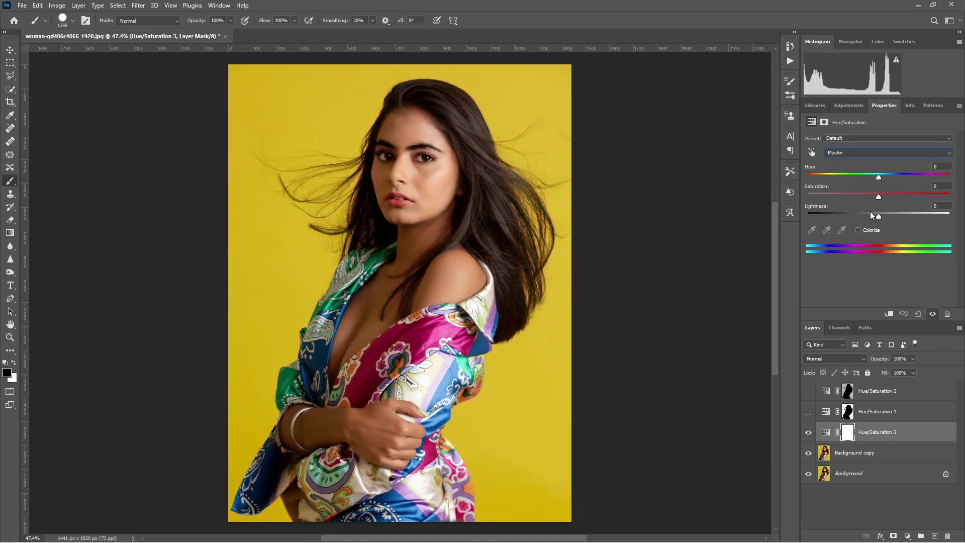
{"action": "left_click", "coordinate": [812, 154]}
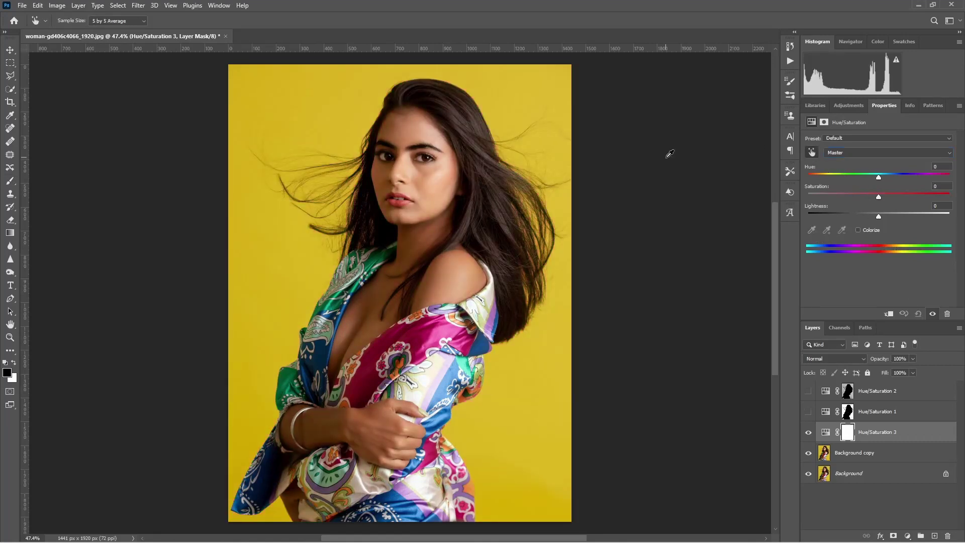
Step: Target Yellows from the backdrop at Hue −33, Saturation +13, Lightness +1, then load Hue/Saturation 1's mask
{"action": "left_click", "coordinate": [312, 90]}
{"action": "left_click_drag", "start_coordinate": [878, 177], "coordinate": [879, 213]}
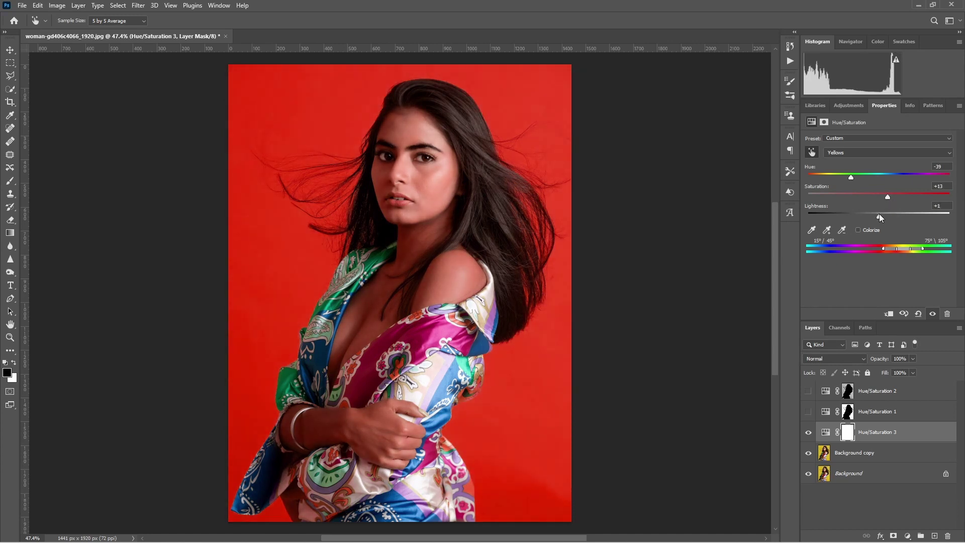
{"action": "left_click_drag", "start_coordinate": [849, 177], "coordinate": [855, 176]}
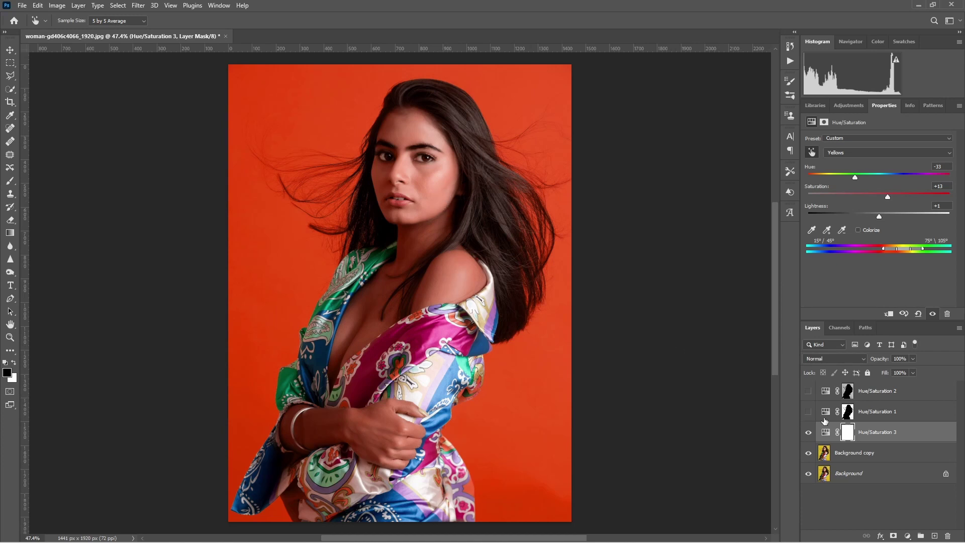
{"action": "left_click_drag", "start_coordinate": [848, 418], "coordinate": [850, 421]}
{"action": "key", "text": "b"}
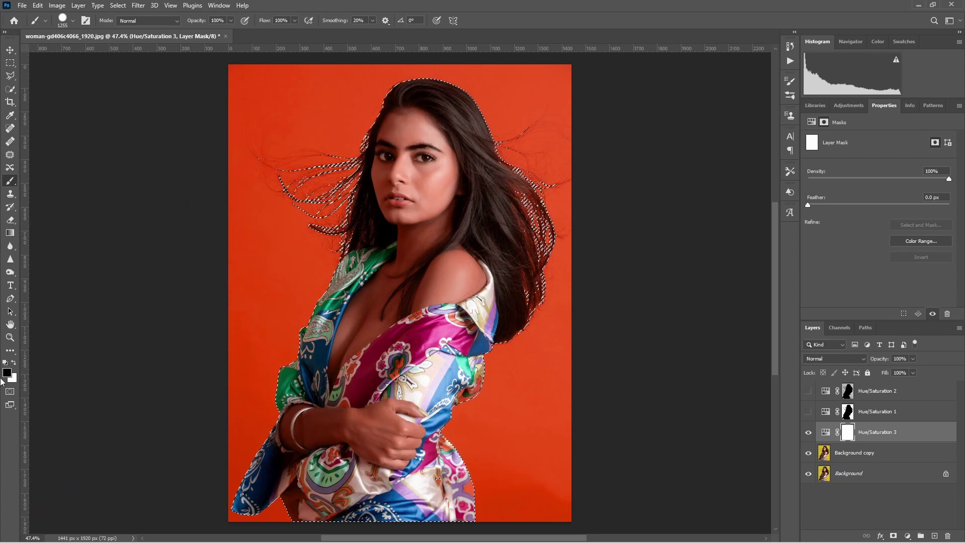
Step: Fill the woman's selected area black on Hue/Saturation 3's mask, then deselect
{"action": "mouse_move", "coordinate": [420, 204]}
{"action": "left_mouse_down"}
{"action": "mouse_move", "coordinate": [452, 227]}
{"action": "mouse_move", "coordinate": [389, 330]}
{"action": "mouse_move", "coordinate": [378, 403]}
{"action": "mouse_move", "coordinate": [453, 422]}
{"action": "left_mouse_up"}
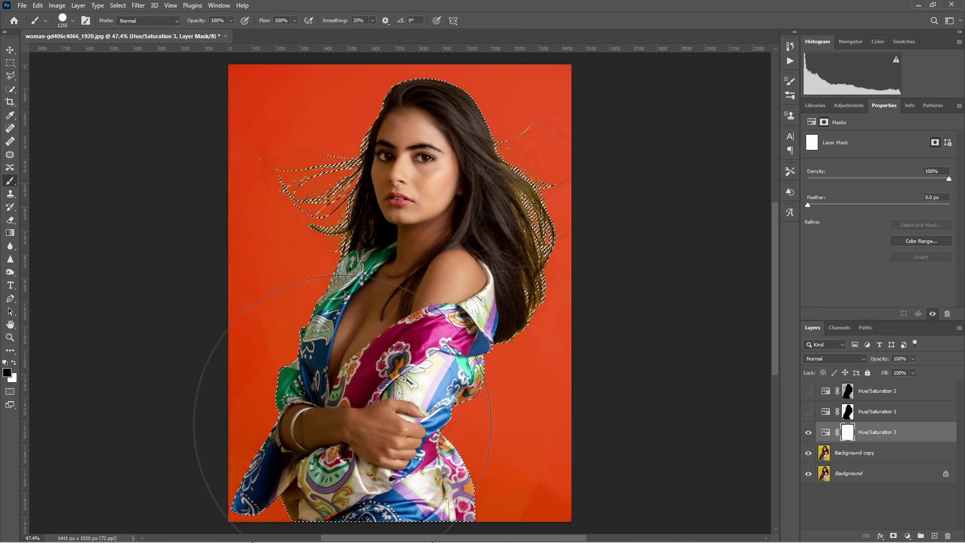
{"action": "key", "text": "alt+BackSpace"}
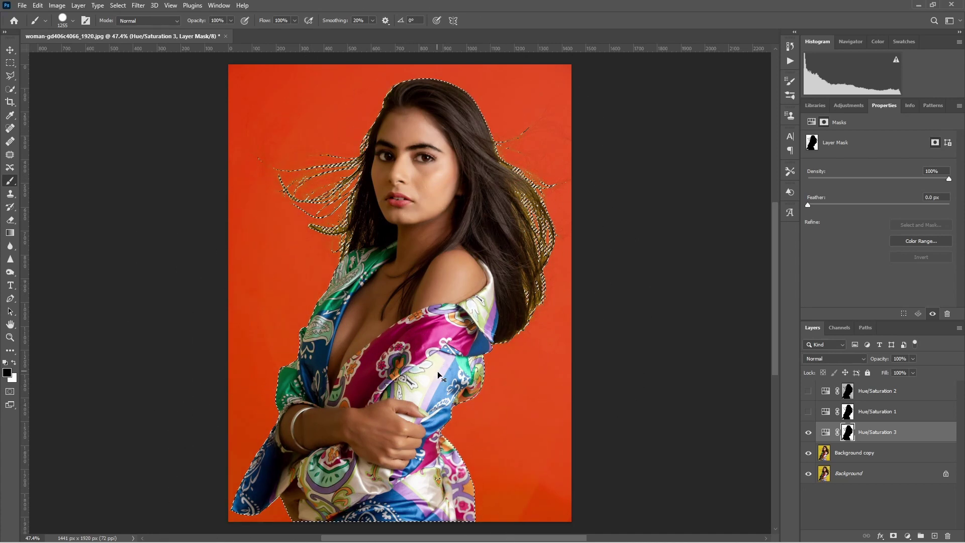
{"action": "key", "text": "ctrl+d"}
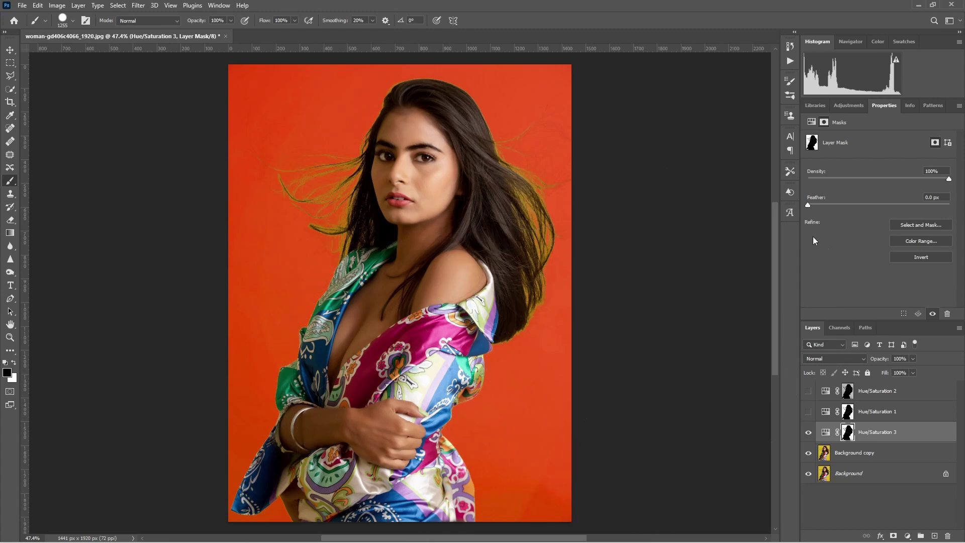
Step: Set Hue/Saturation 3's Yellows to Hue +91, Saturation −21, Lightness +31 for a green backdrop
{"action": "left_click", "coordinate": [823, 435]}
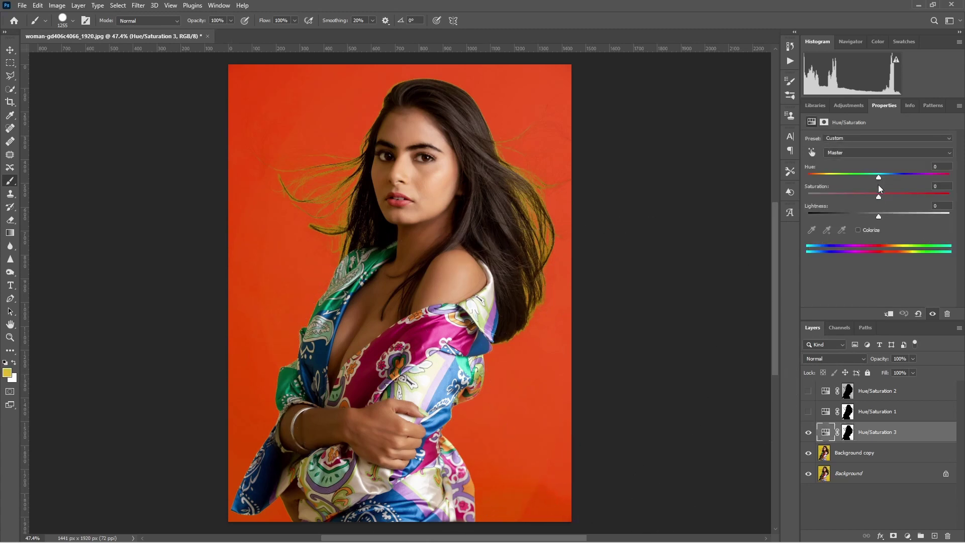
{"action": "left_click", "coordinate": [866, 153]}
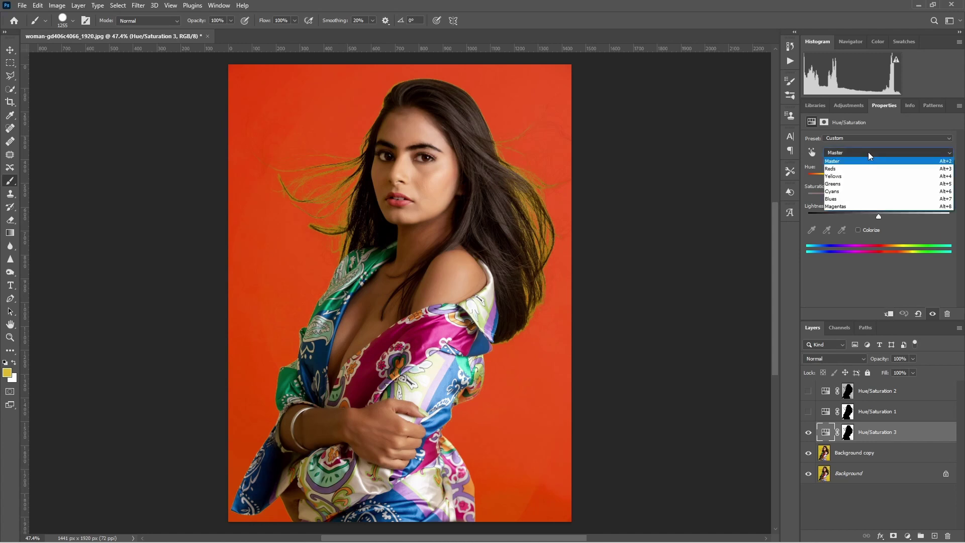
{"action": "left_click", "coordinate": [864, 179]}
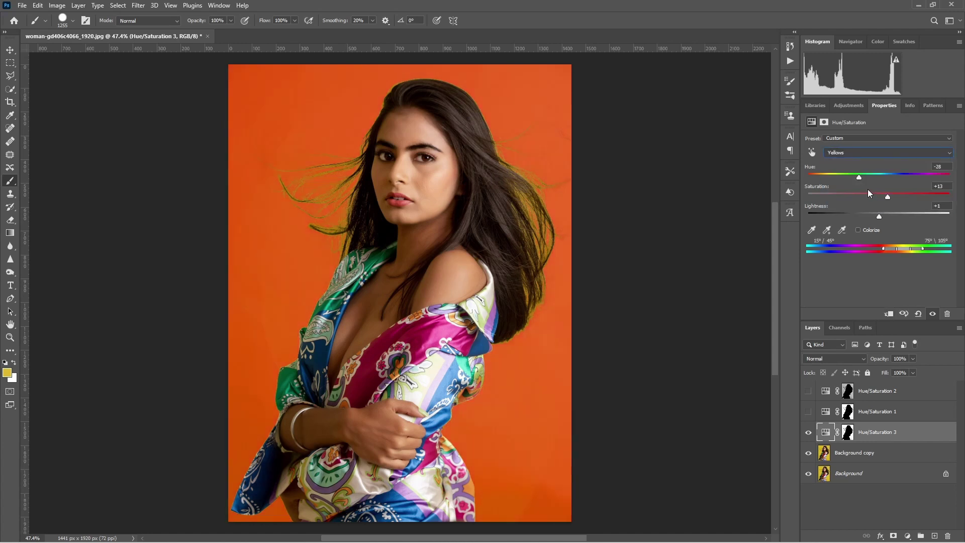
{"action": "left_click_drag", "start_coordinate": [858, 178], "coordinate": [924, 173]}
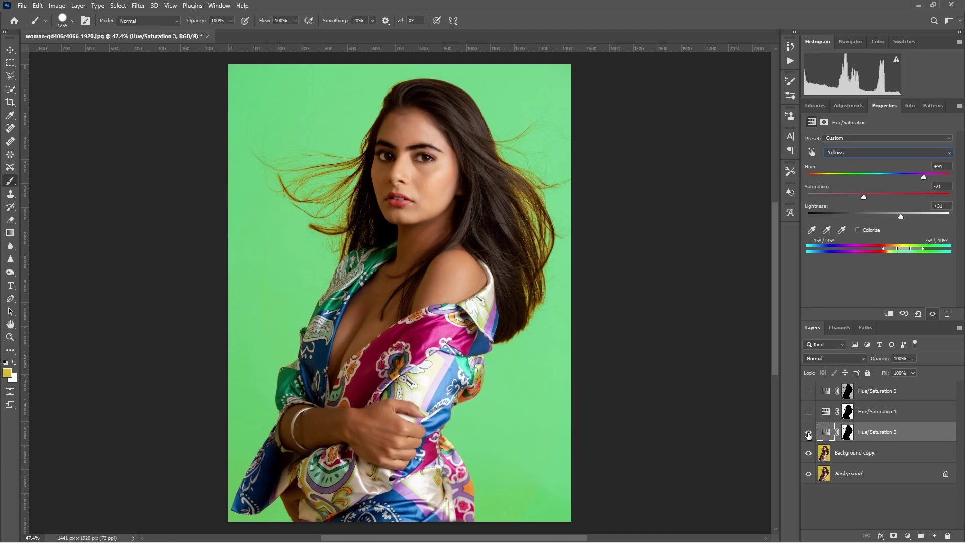
Step: Show Hue/Saturation 1 and 2 again, then show only Background copy to see the original yellow
{"action": "left_click", "coordinate": [808, 412]}
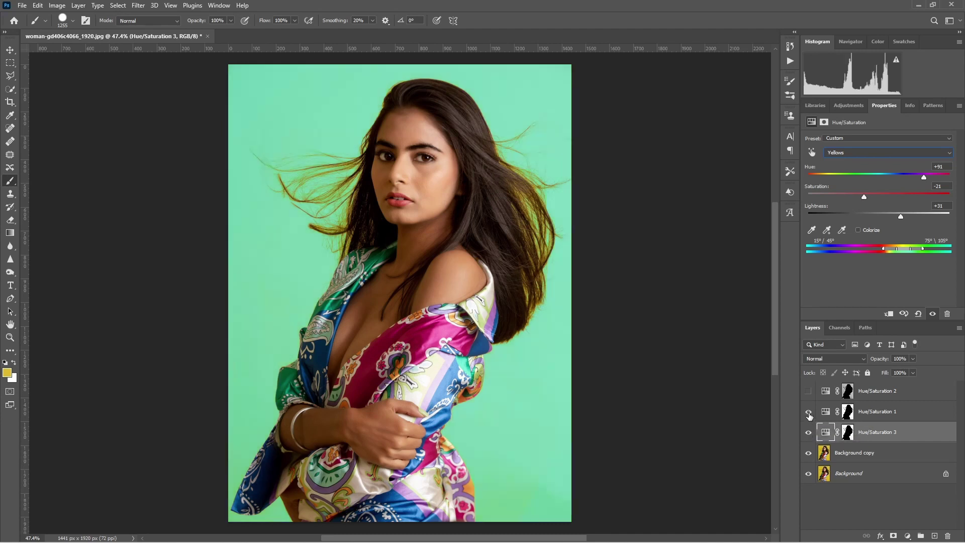
{"action": "left_click", "coordinate": [808, 391]}
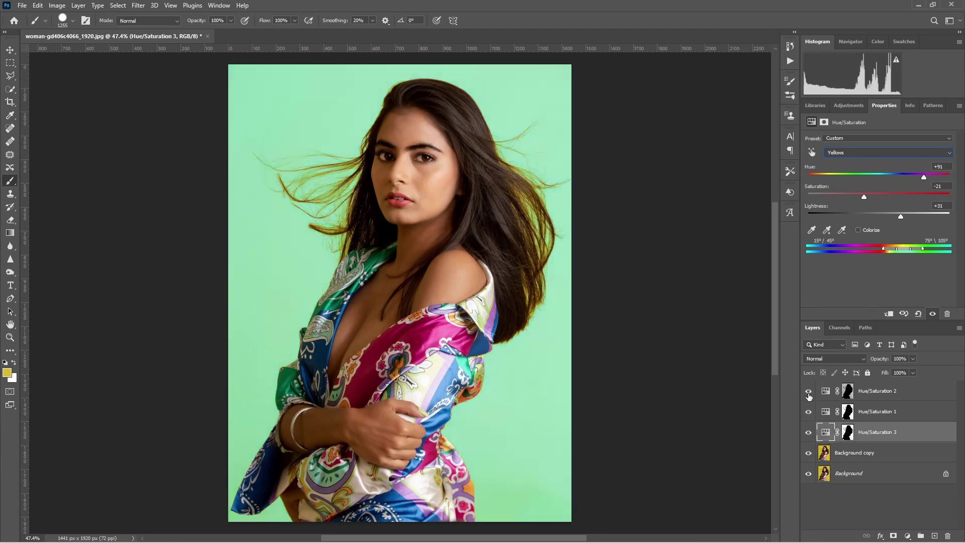
{"action": "left_click", "coordinate": [809, 453], "text": "alt"}
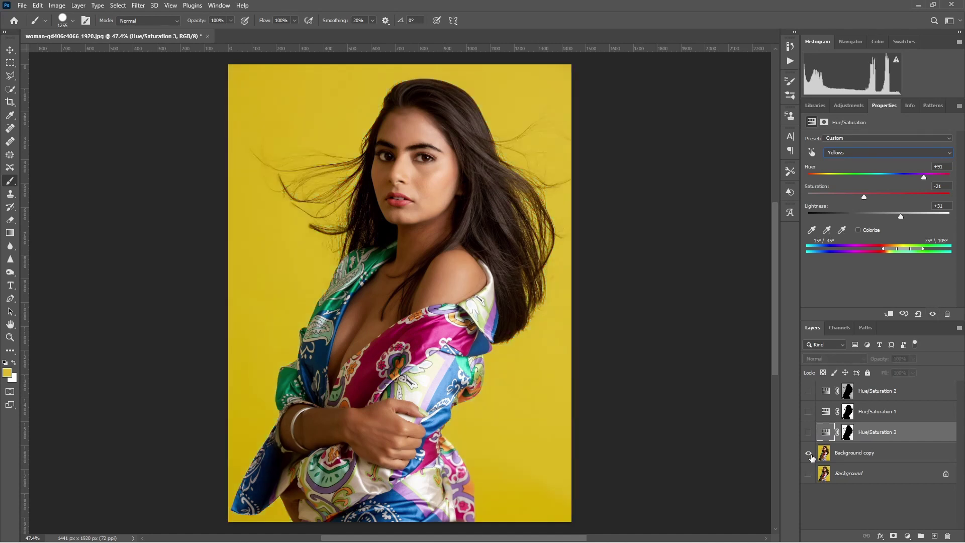